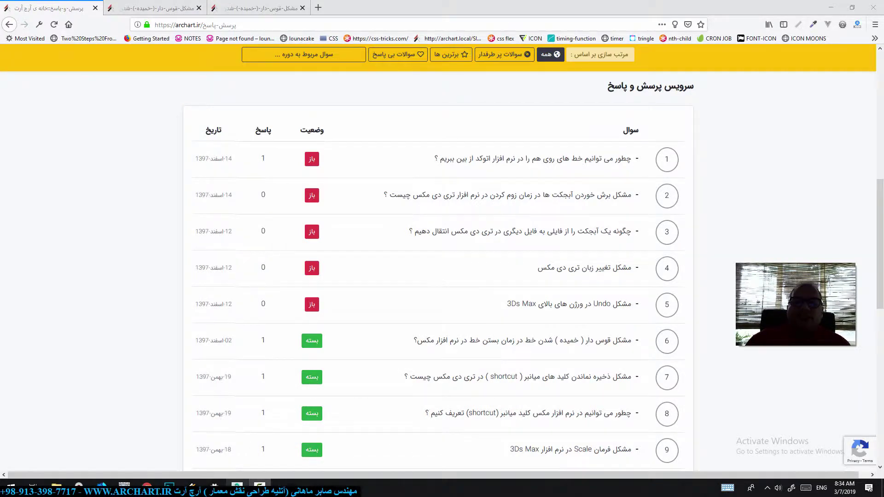
Step: Switch from the Firefox Q&A page to the empty 3ds Max 2019 scene
key("alt+Tab")
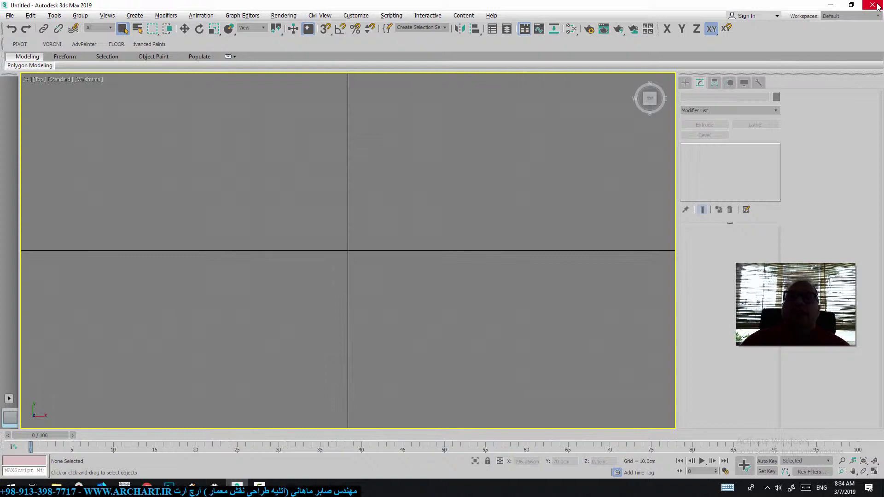
Step: Close 3ds Max 2019, discarding the unsaved scene changes
left_click(877, 6)
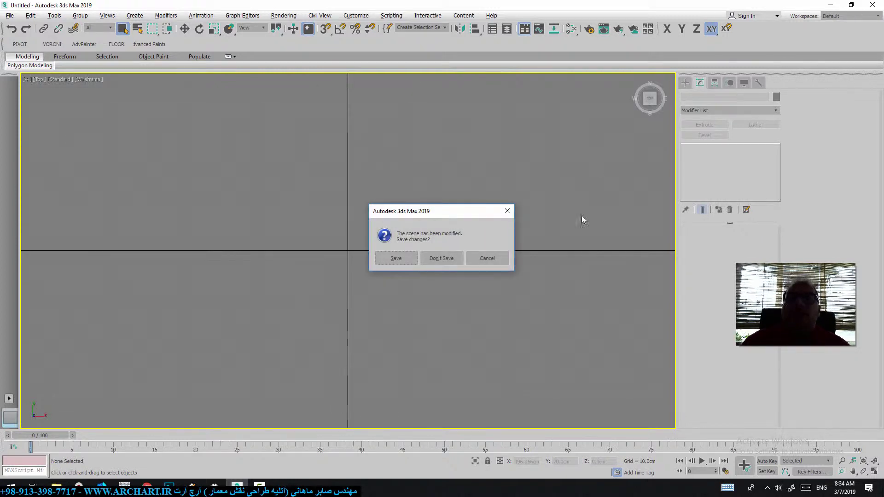
left_click(457, 260)
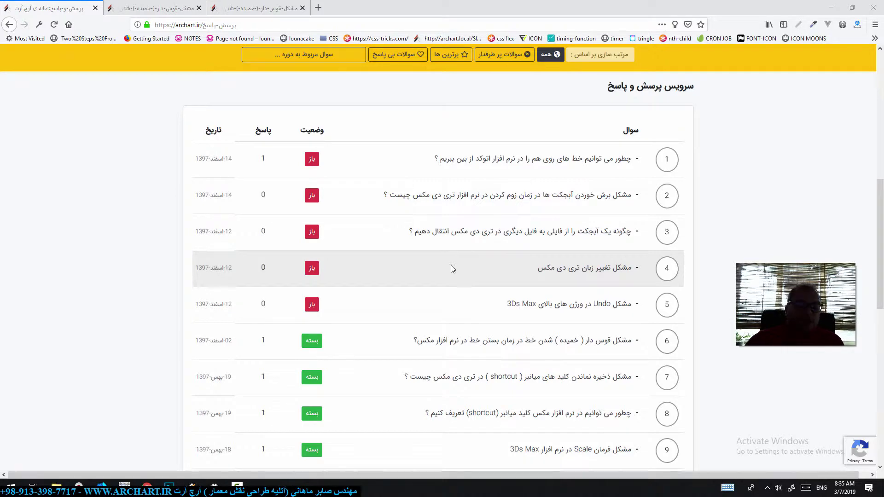
Step: Open the Start menu's Autodesk folder and scroll through its 3ds Max 2017–2019 language shortcuts
key("super")
scroll(82, 365, "down", 5)
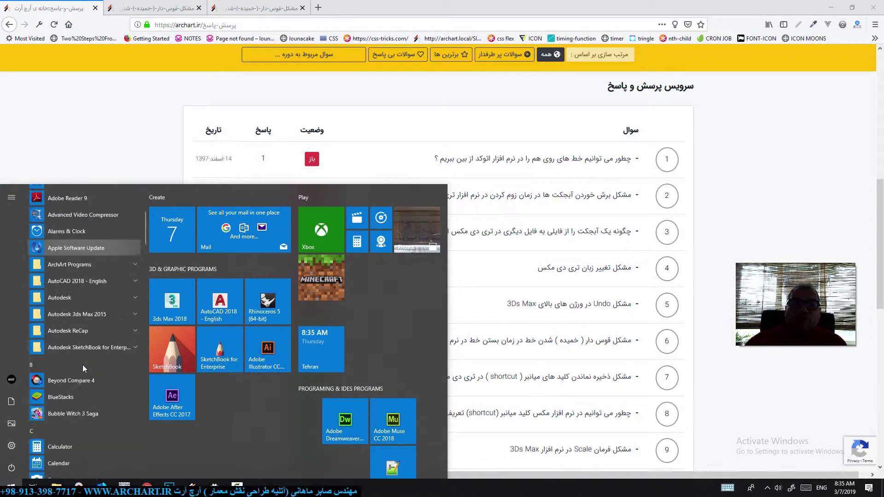
left_click(74, 272)
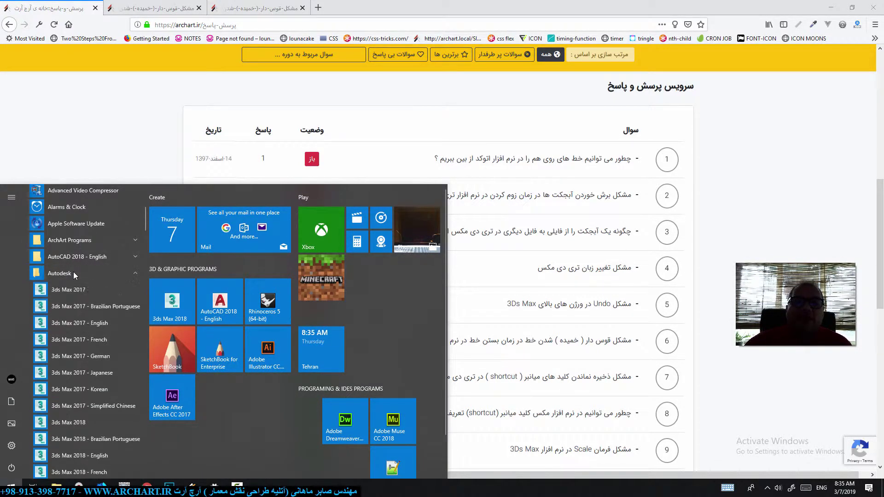
scroll(83, 317, "down", 1)
scroll(84, 328, "down", 1)
scroll(84, 329, "down", 1)
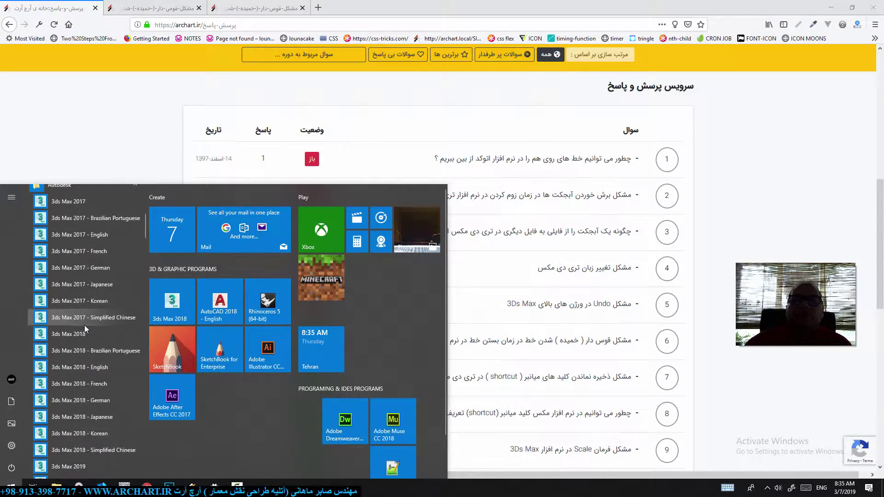
scroll(84, 328, "down", 1)
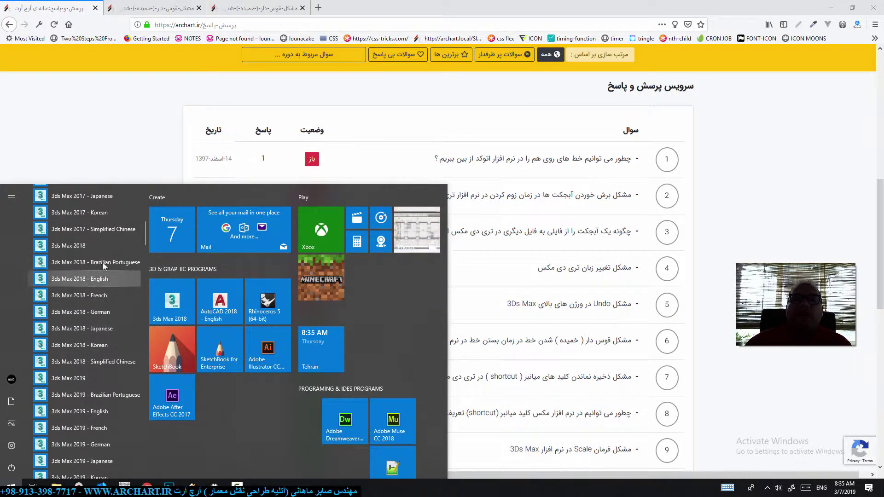
scroll(104, 349, "down", 2)
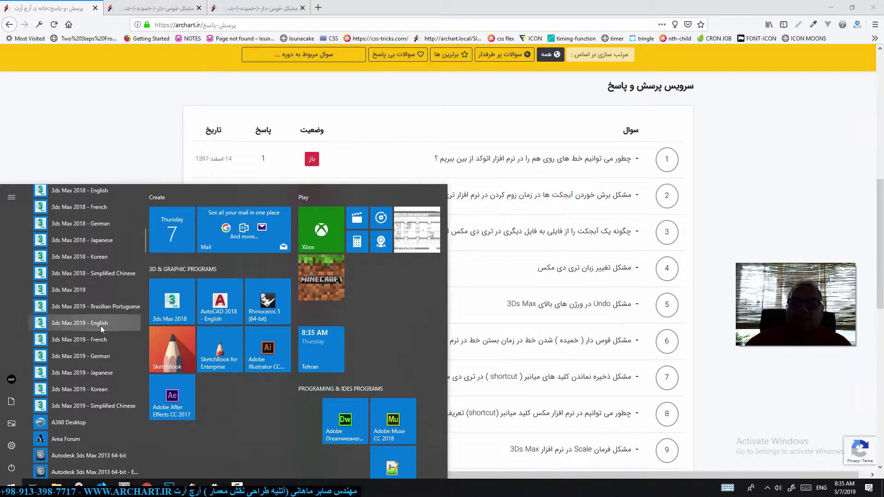
scroll(100, 325, "down", 1)
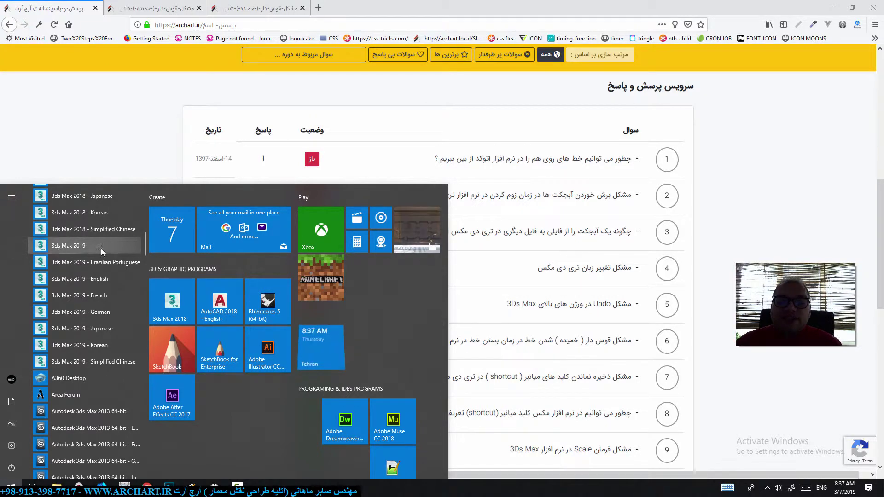
Step: Close the Start menu and open File Explorer at This PC
left_click(764, 405)
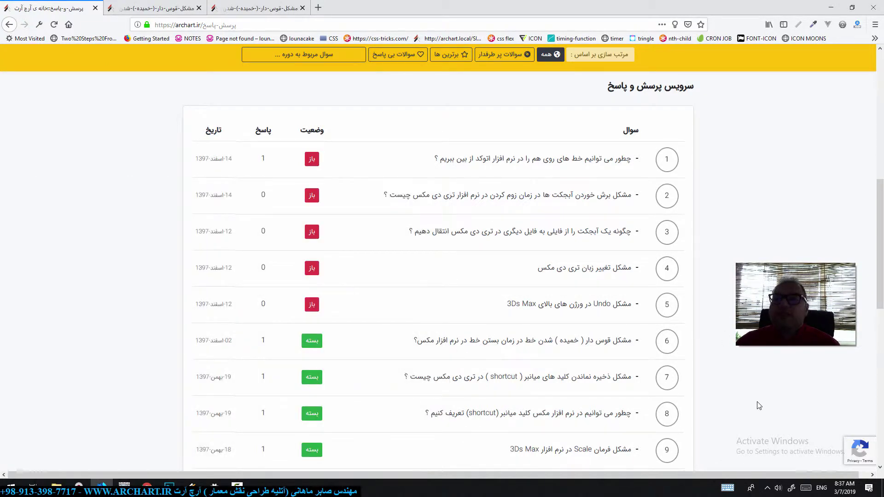
key("super+e")
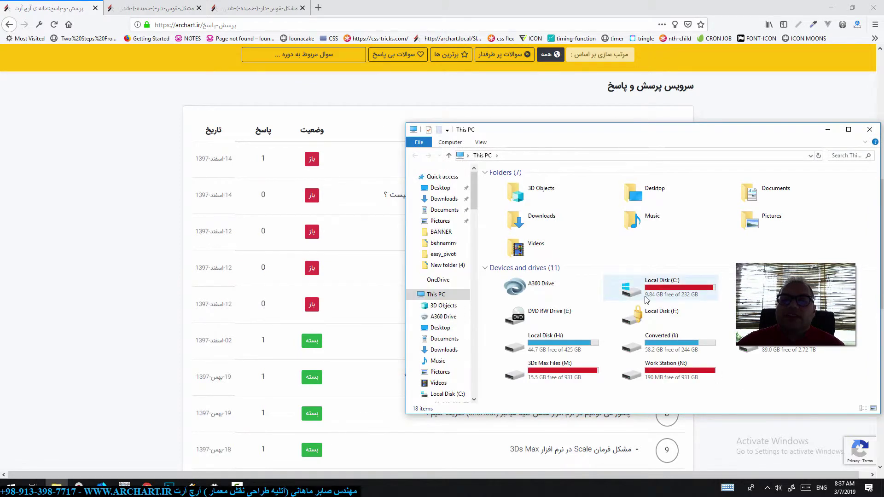
mouse_move(649, 218)
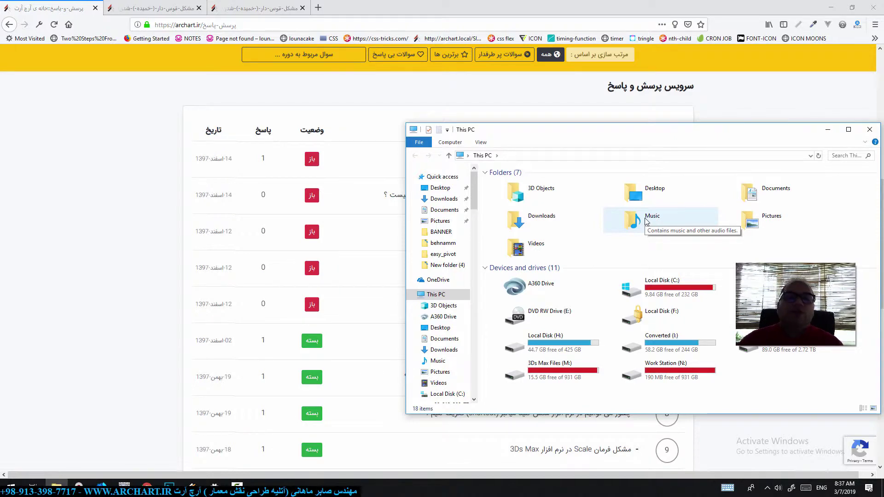
Step: Reopen the Start menu's Autodesk folder and browse its 3ds Max 2017 and 2018 language entries
left_click(10, 487)
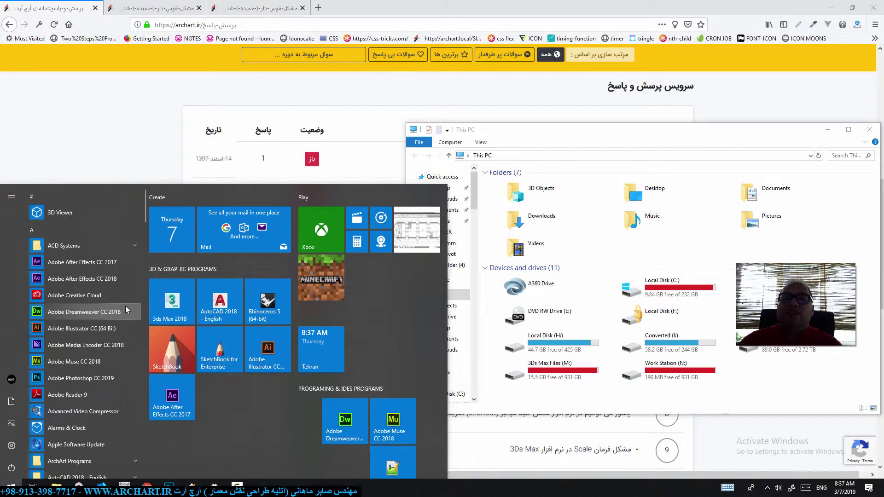
scroll(93, 405, "down", 5)
scroll(80, 311, "up", 2)
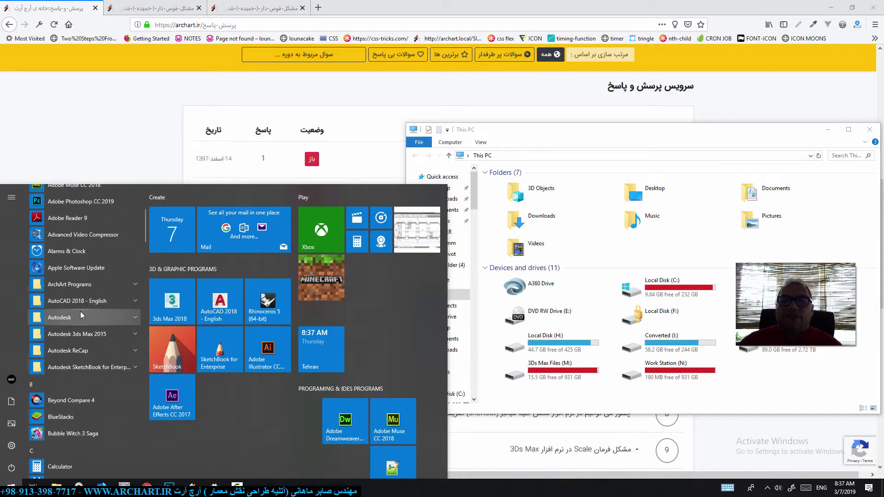
left_click(79, 311)
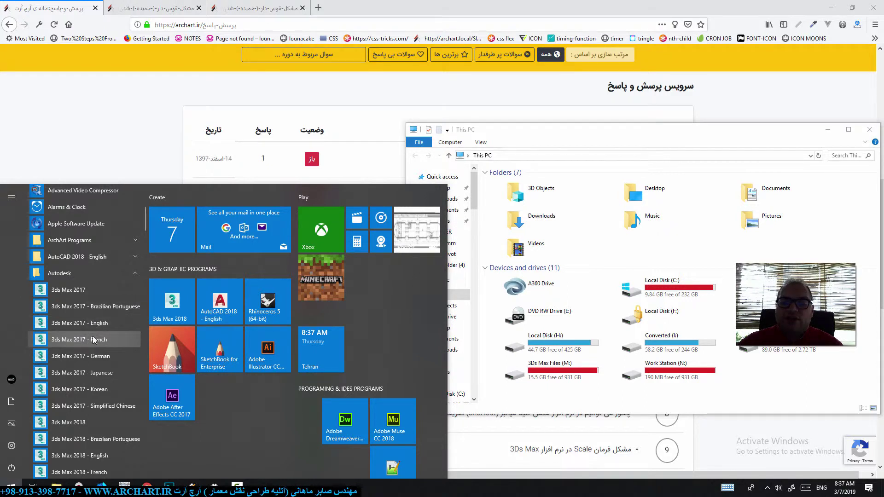
scroll(95, 353, "down", 1)
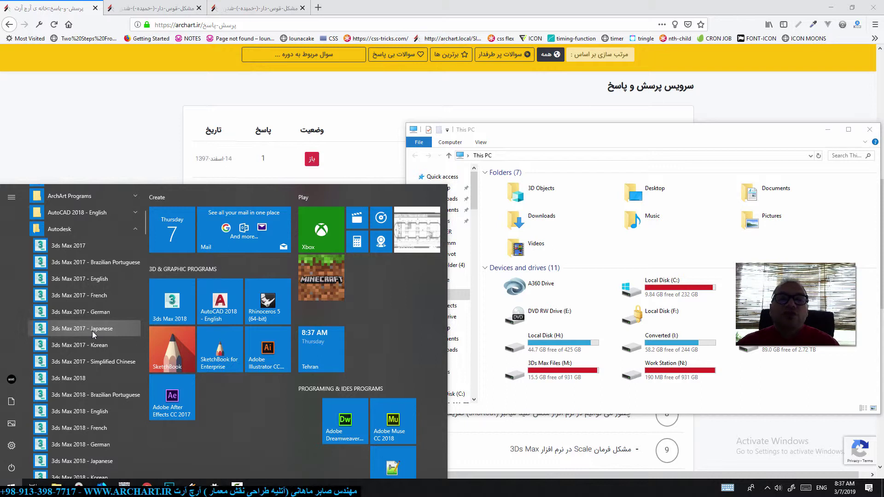
scroll(89, 338, "down", 1)
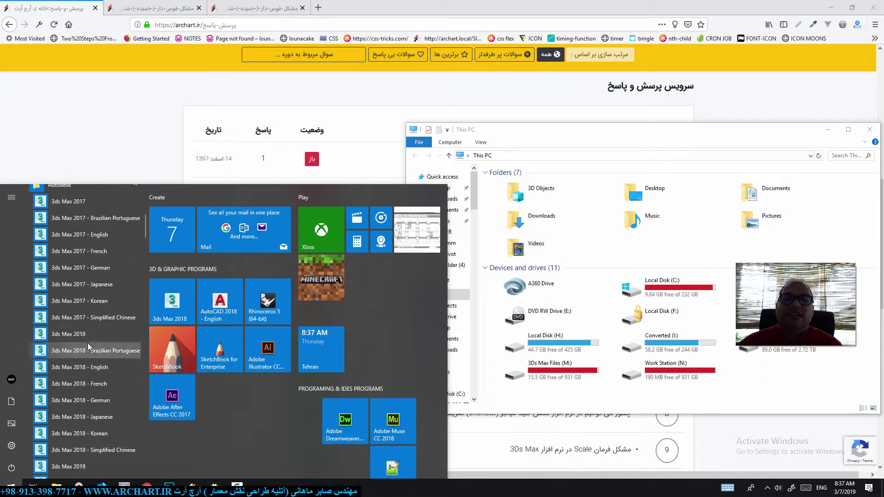